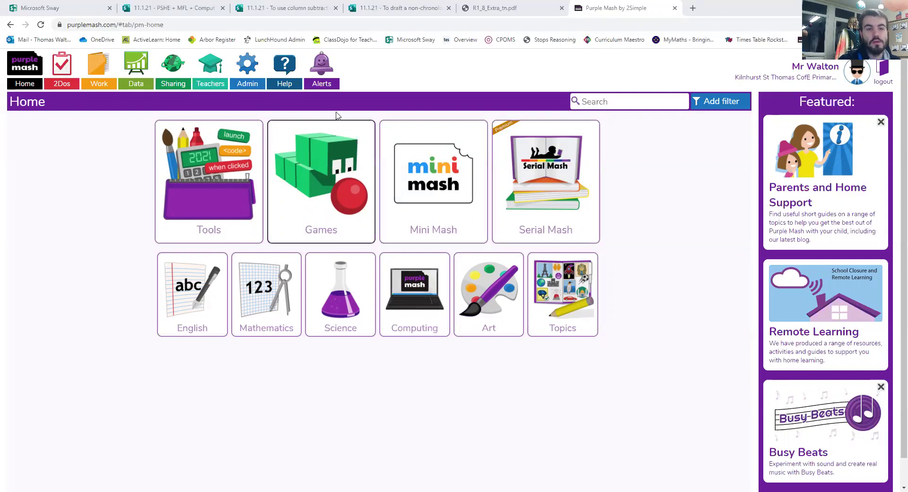
- Launch the 2Calculate spreadsheet app from the Purple Mash maths and data handling tools
click(322, 71)
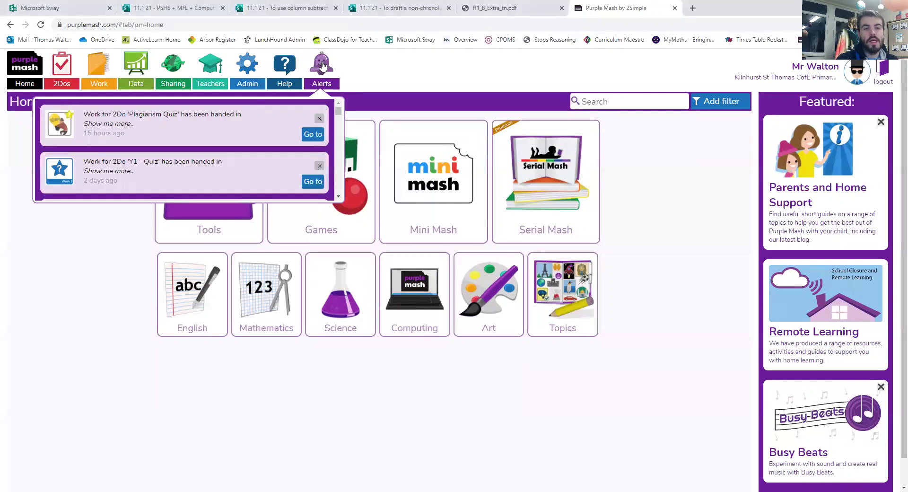
click(178, 230)
mouse_move(664, 165)
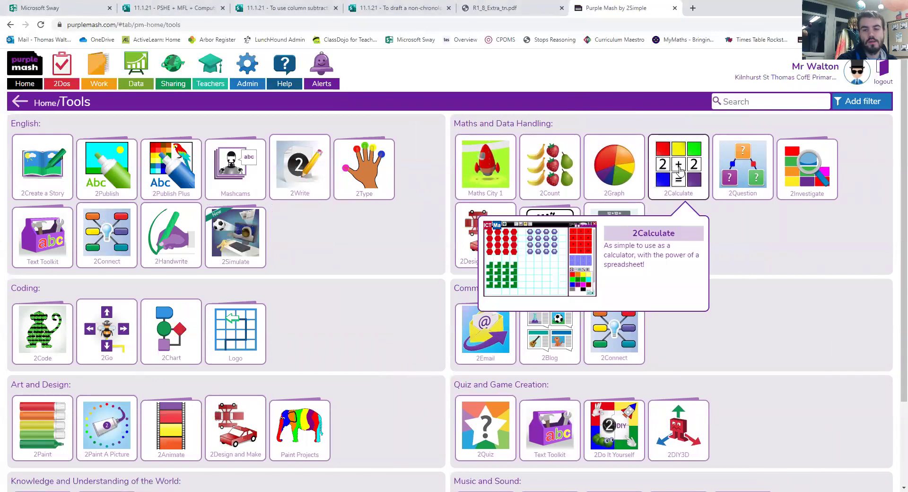
click(678, 169)
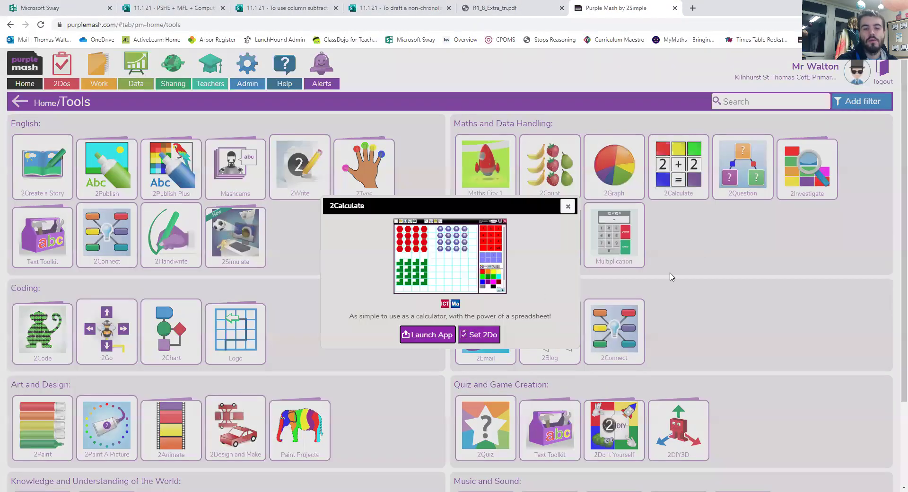
click(431, 336)
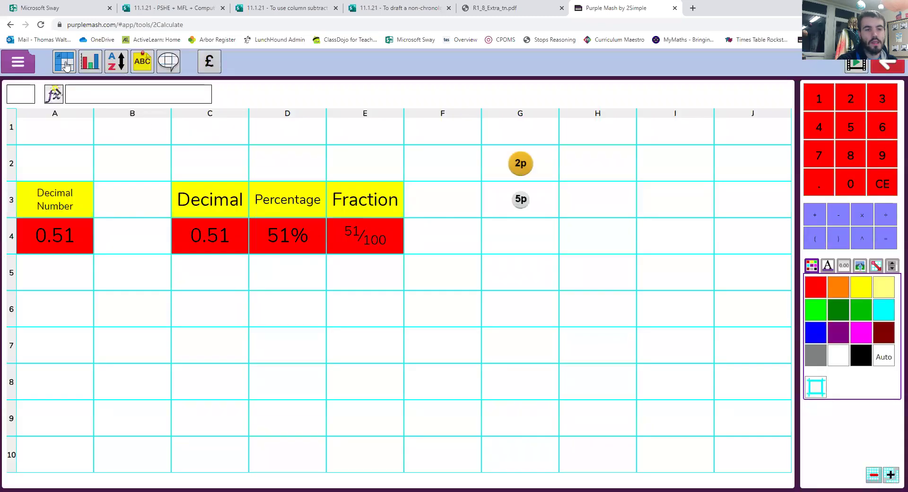
- Start a new empty sheet of the formula type in place of the open spreadsheet
click(19, 63)
click(37, 108)
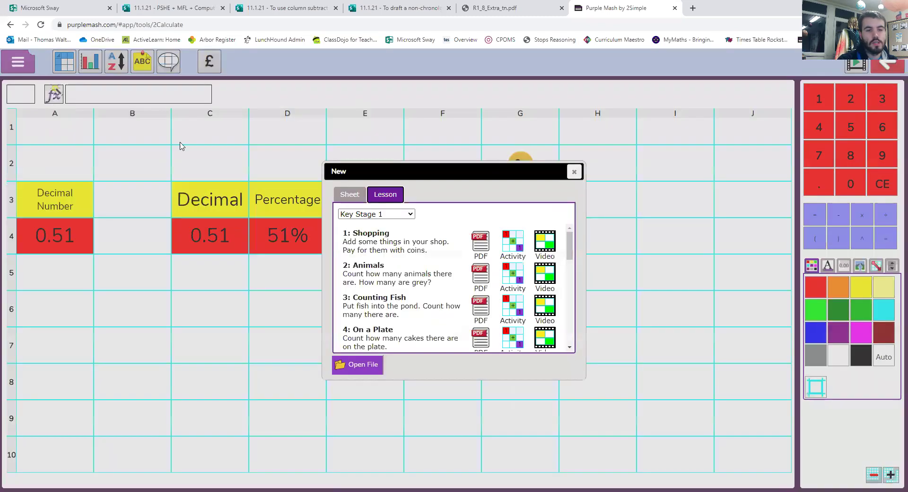
click(364, 194)
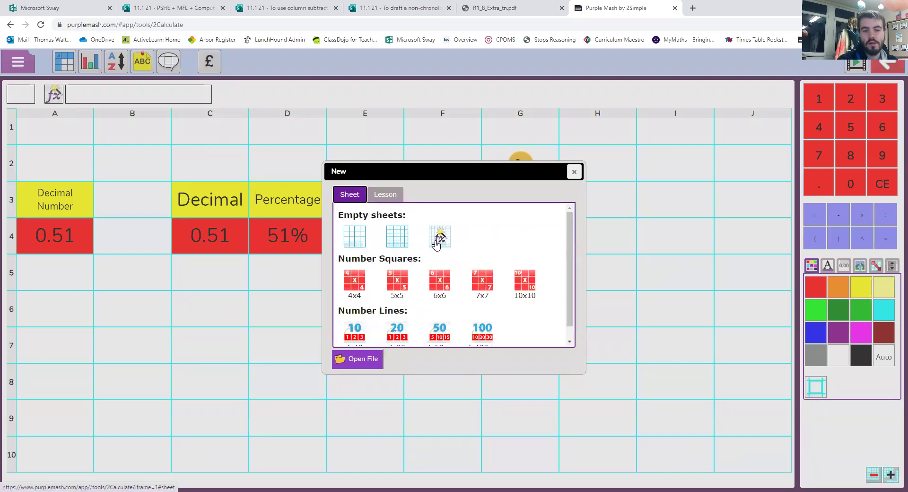
click(440, 235)
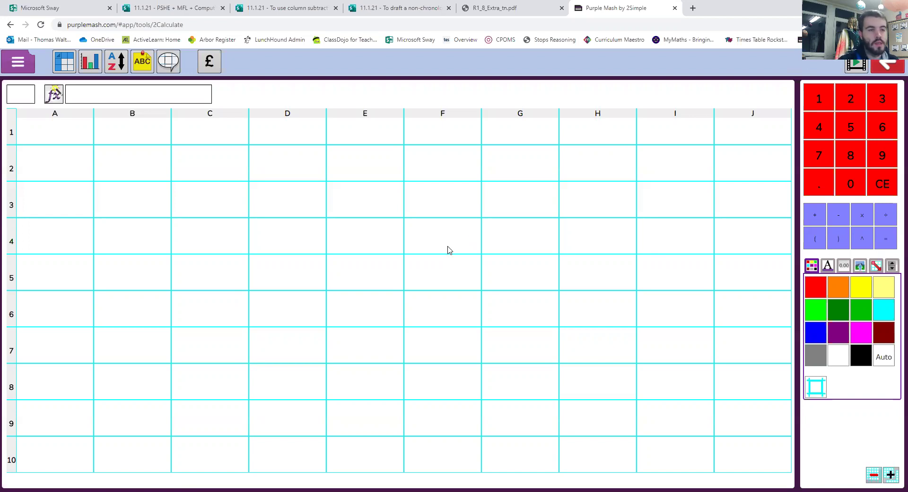
- Enter the headings Height, Width, Area and Perimeter in cells A1 to D1
click(67, 133)
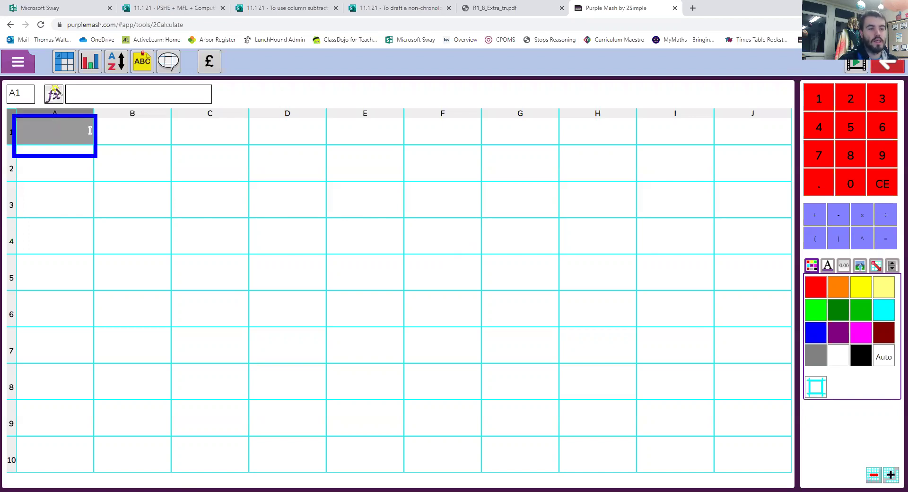
click(108, 139)
click(68, 133)
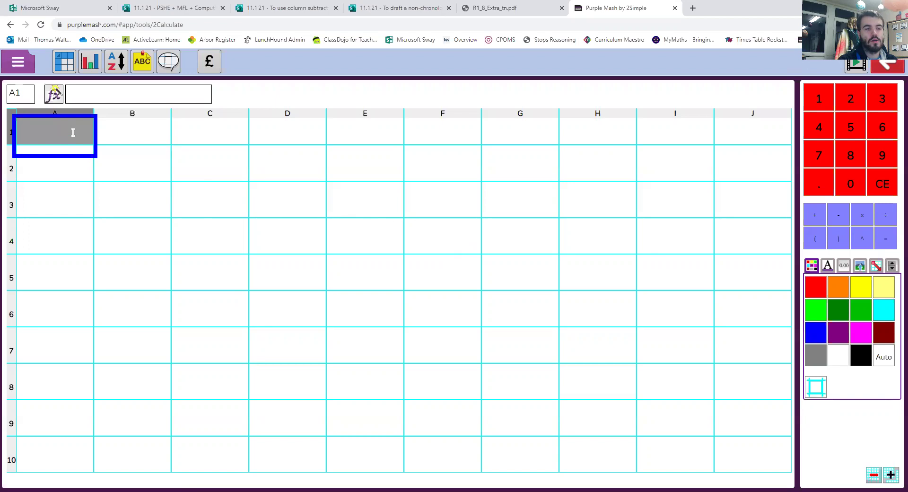
text(Height)
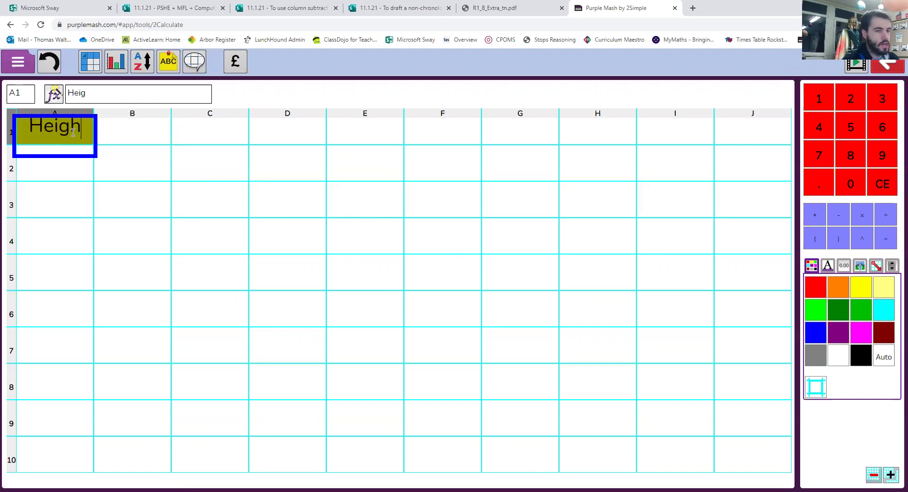
click(118, 129)
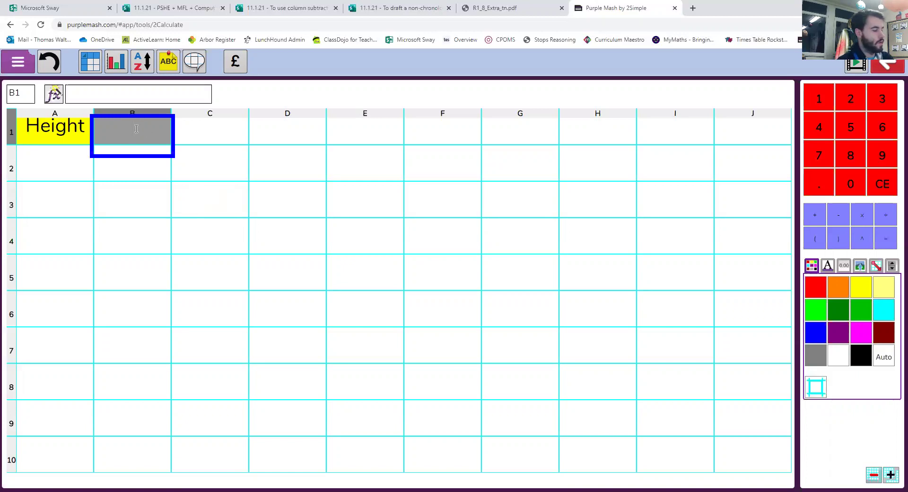
text(Width)
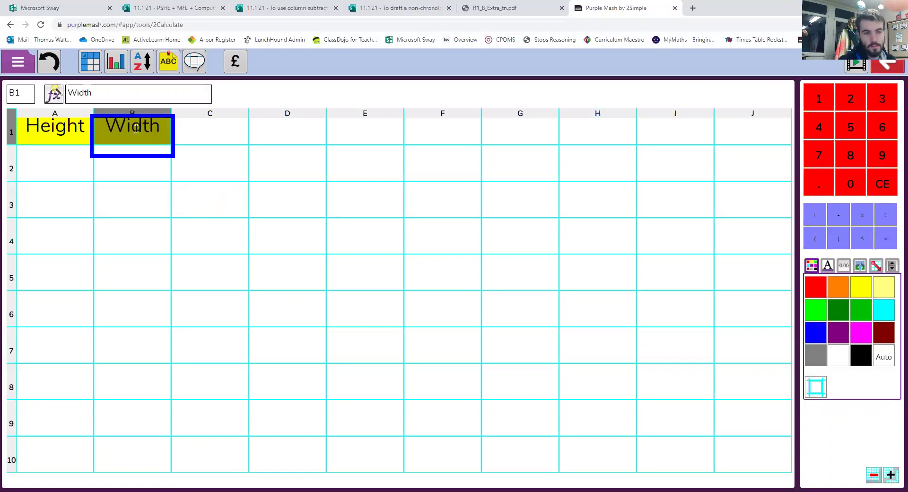
click(202, 134)
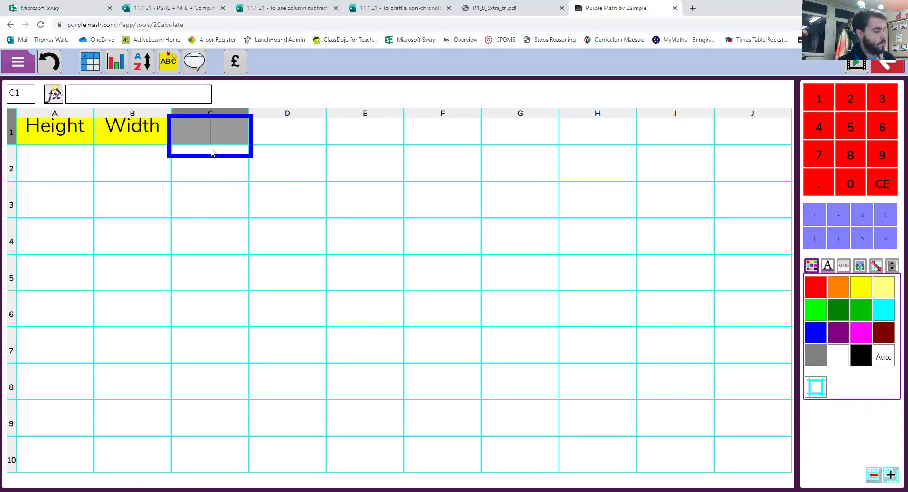
text(Area)
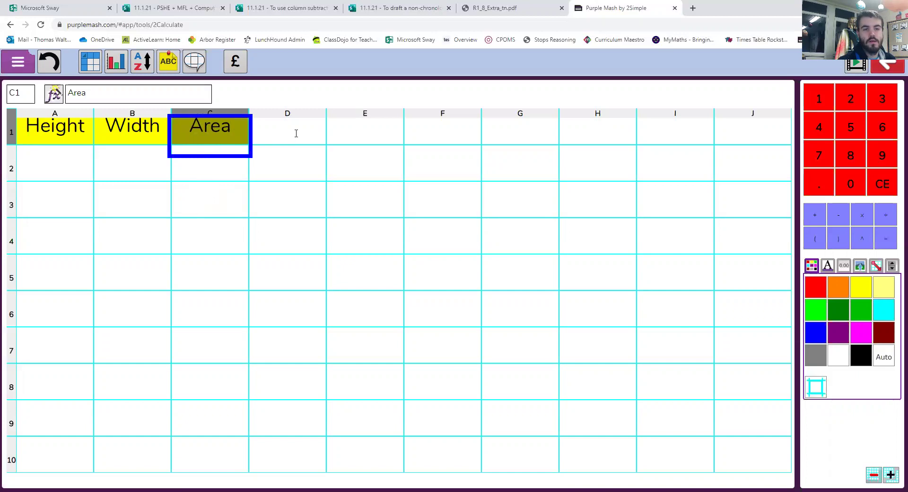
click(296, 134)
text(Perimeter)
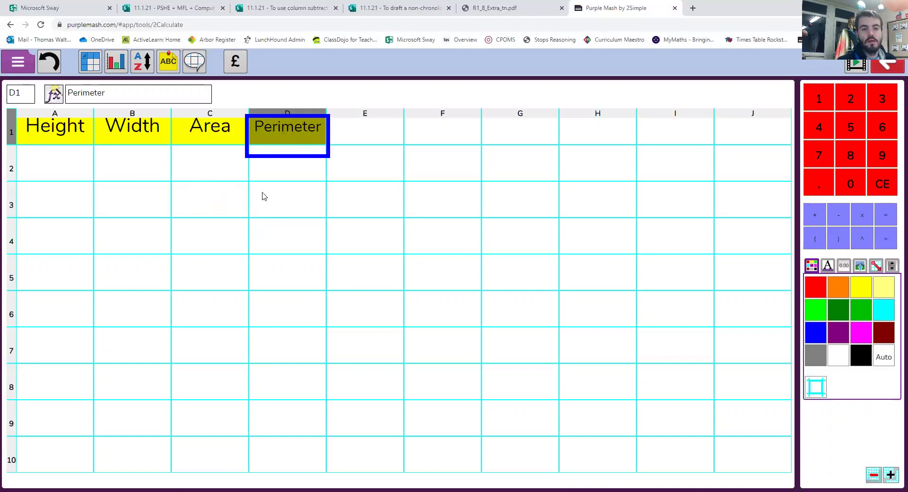
click(263, 196)
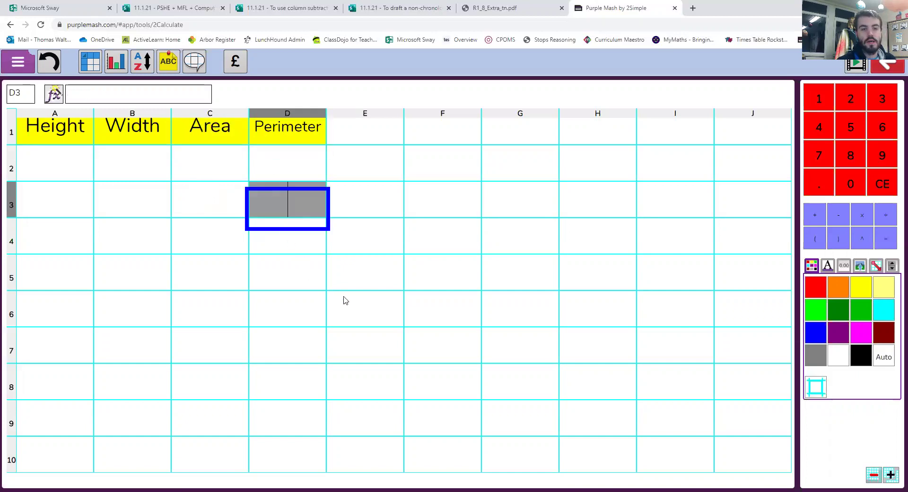
click(722, 393)
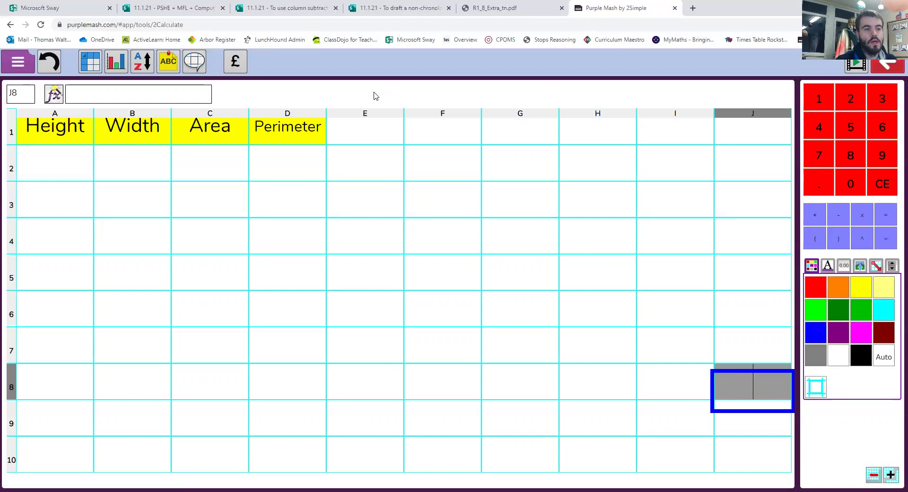
- Enter a height of 2 in A2 and a width of 4 in B2
click(60, 167)
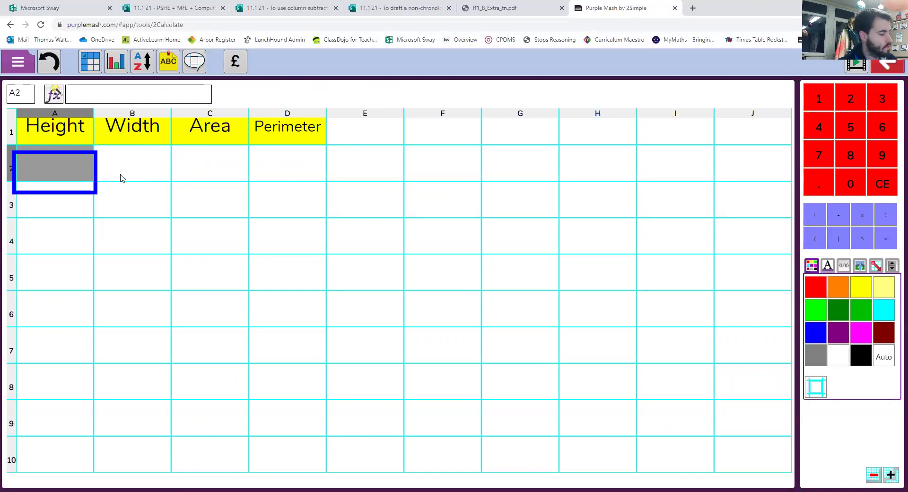
text(2)
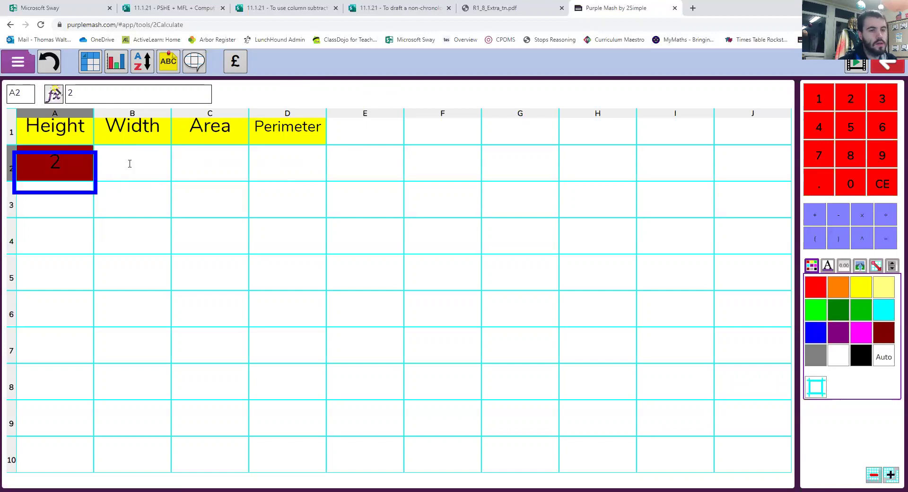
click(130, 163)
text(4)
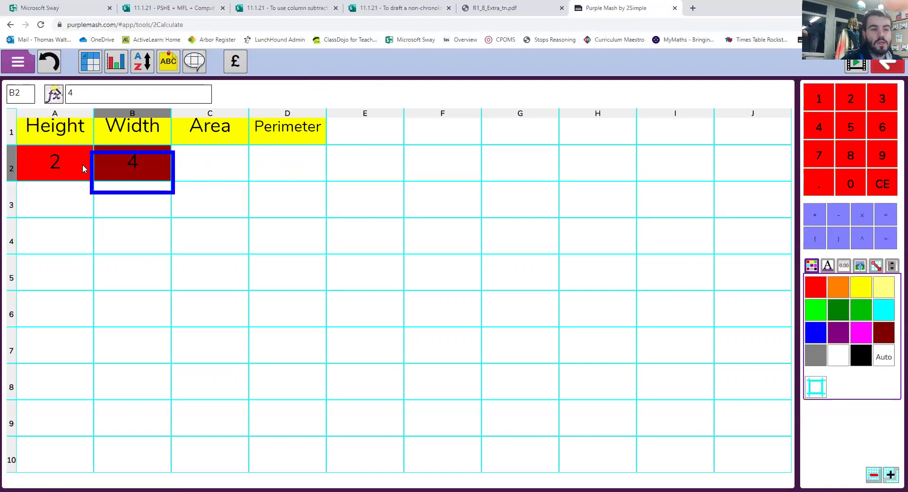
- Enter the formula =A2*B2 in cell C2 to calculate the area
click(225, 162)
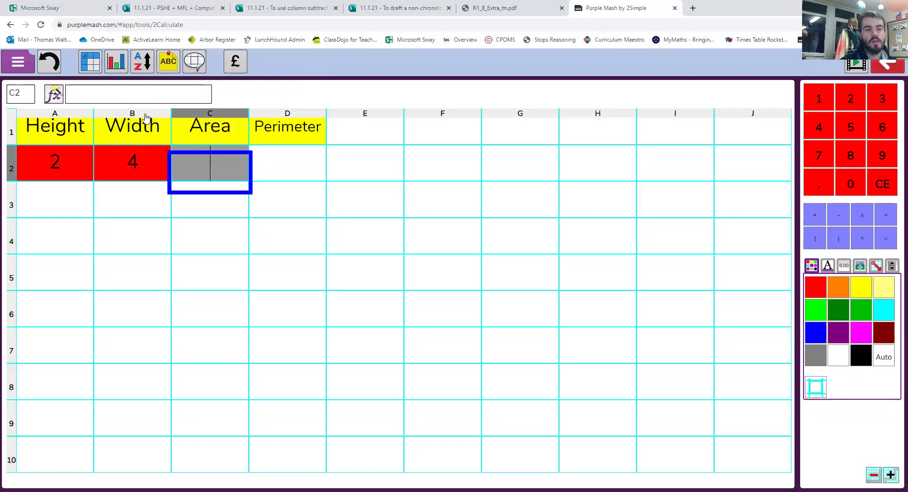
click(77, 91)
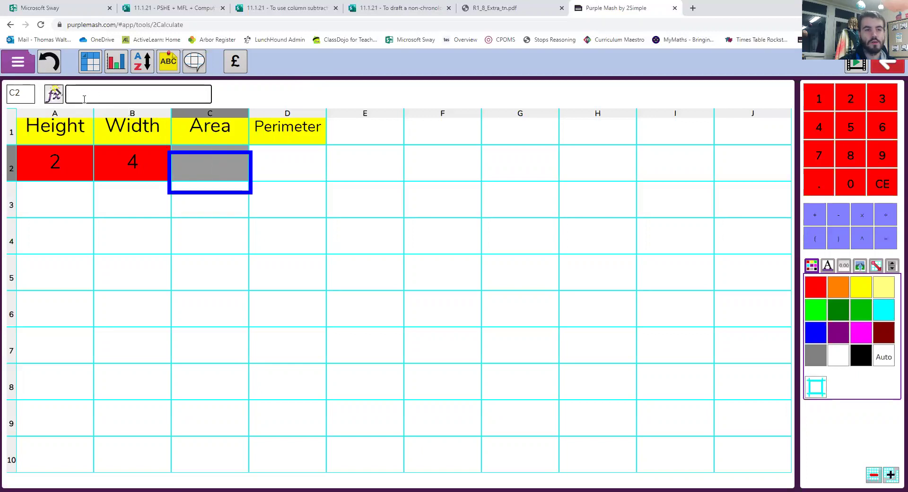
text(=)
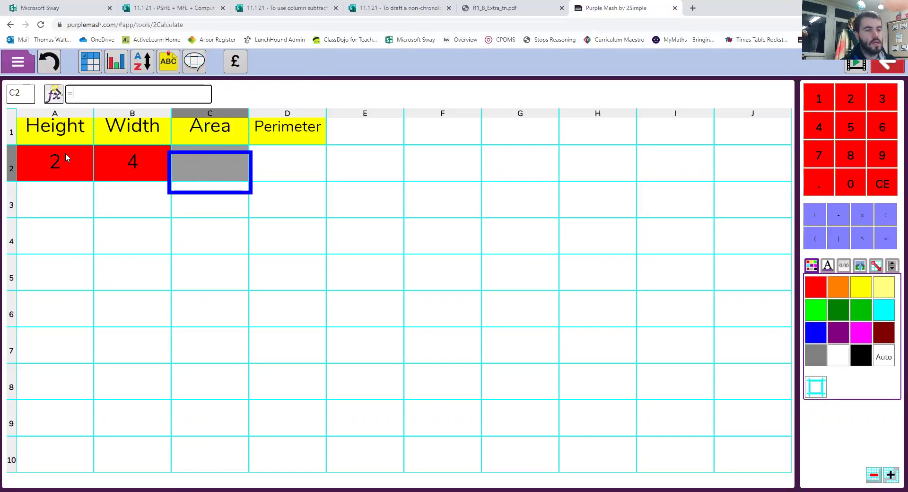
text(A2)
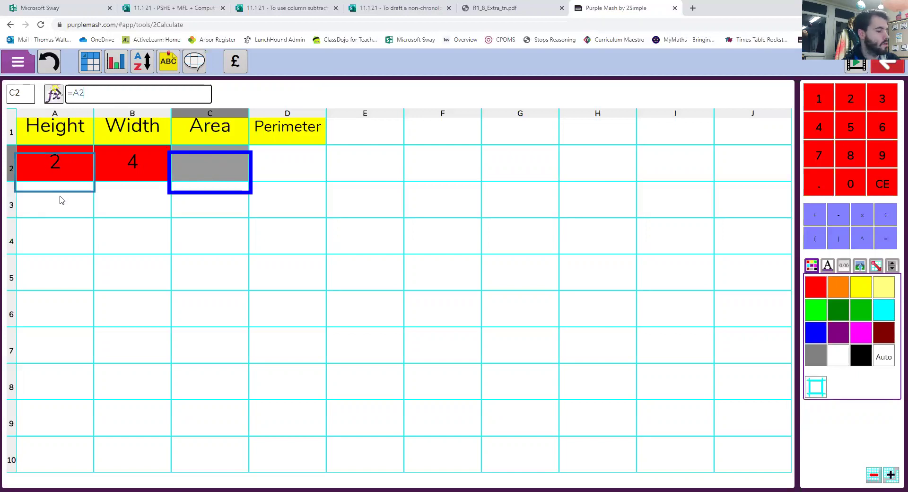
text(*)
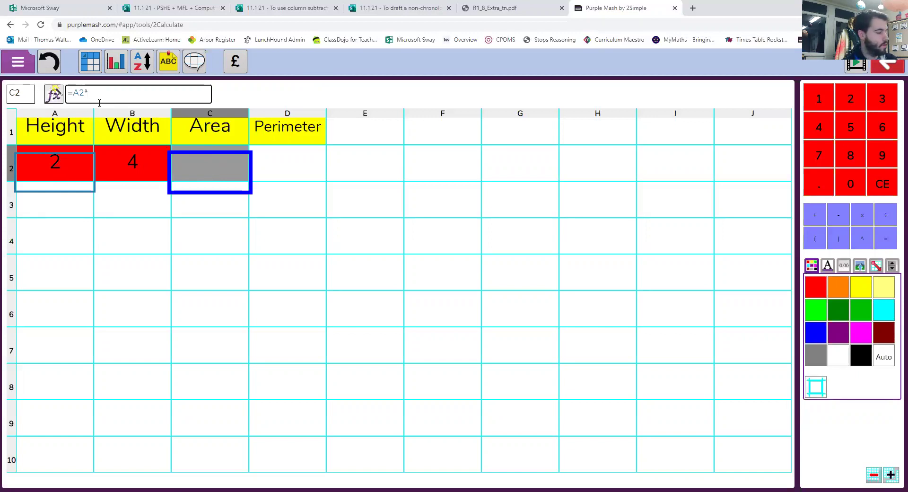
text(B2)
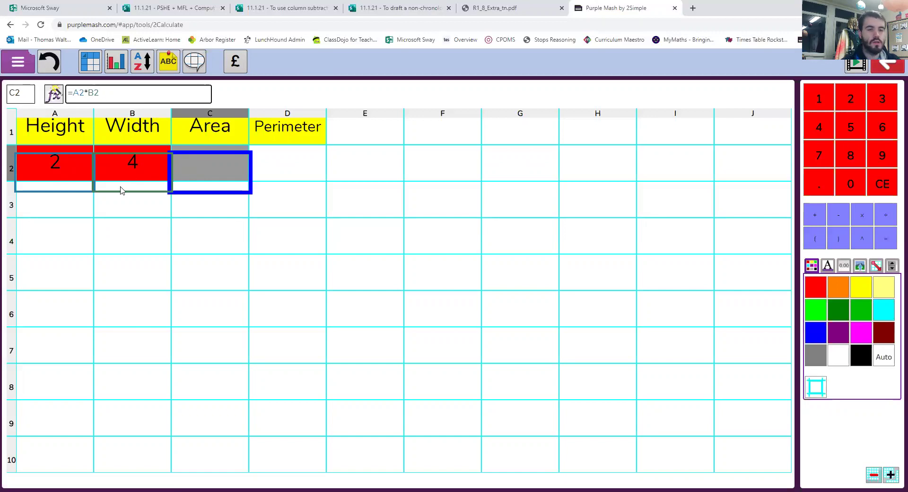
key(Return)
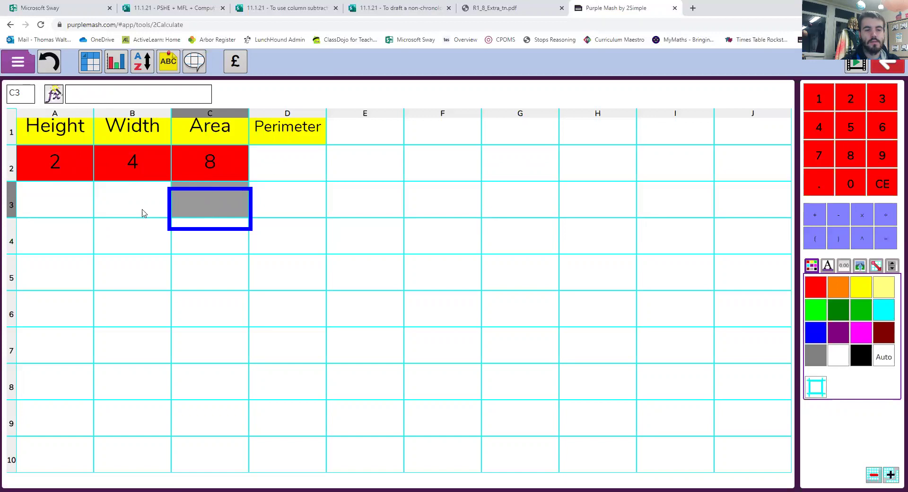
- Fill the area formula from C2 down to C10 and check the copied formulas in C3 and C4
click(195, 166)
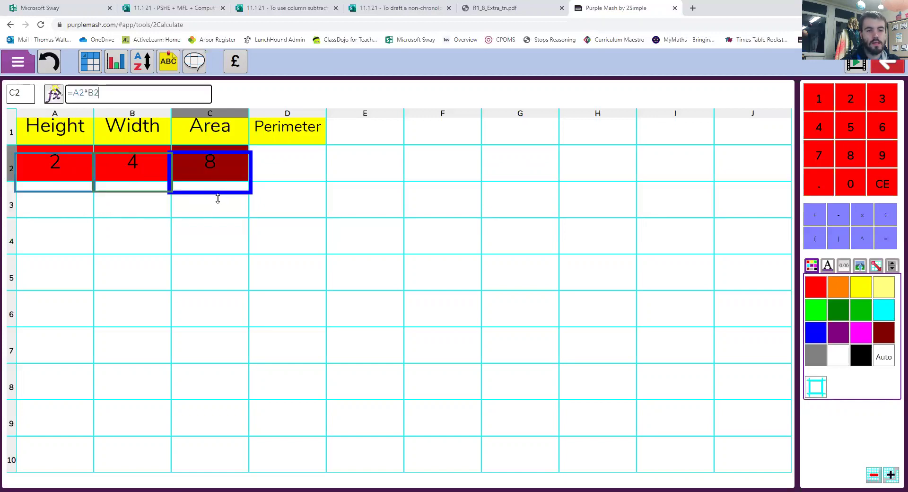
drag(216, 179, 214, 456)
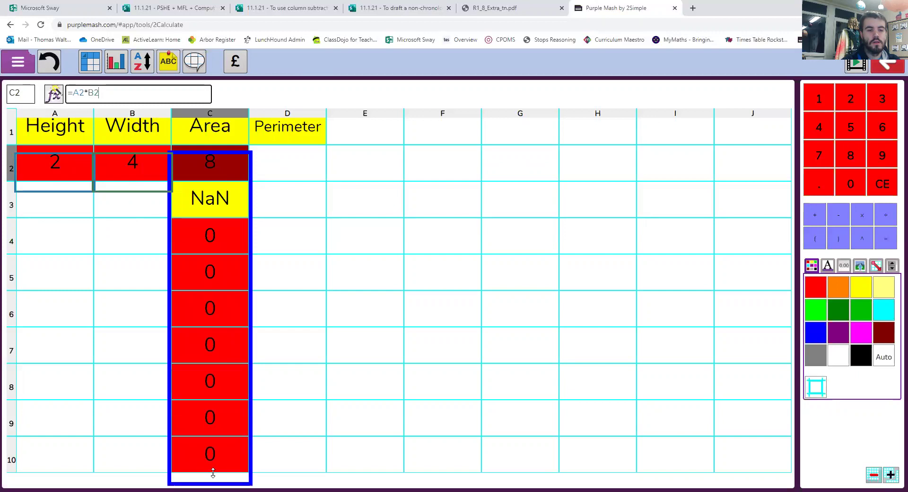
click(209, 207)
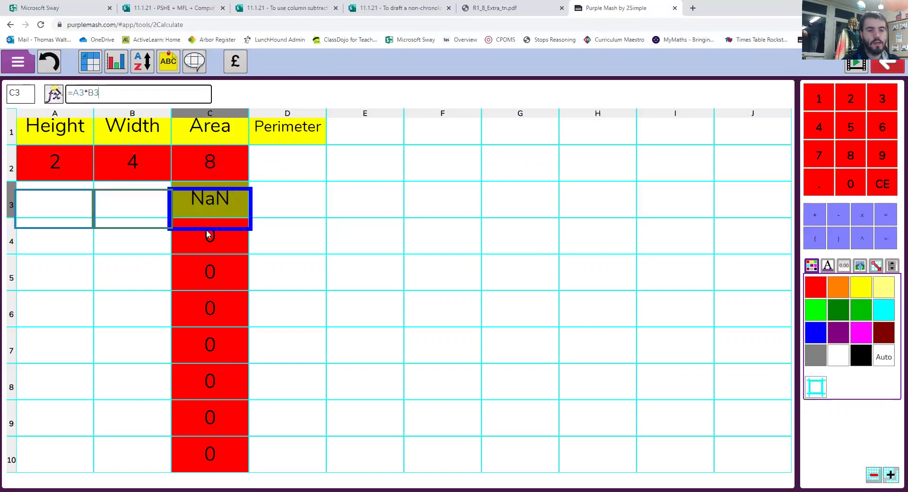
click(191, 238)
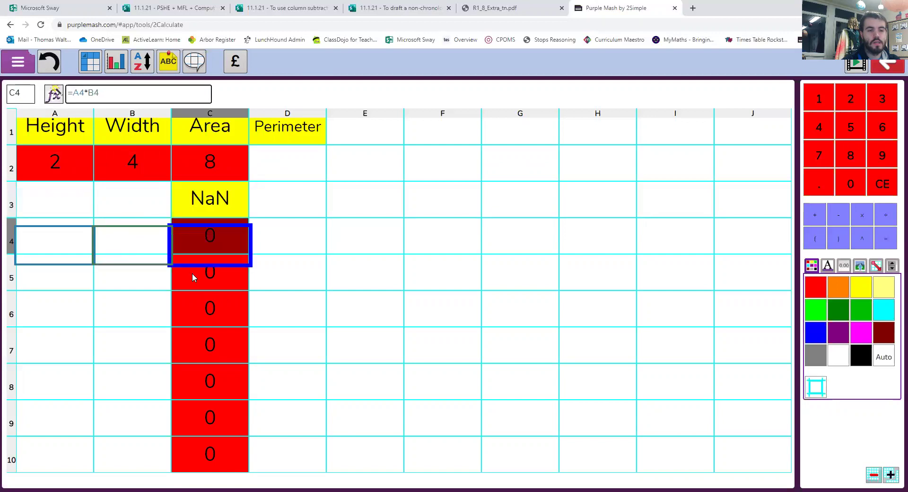
click(260, 192)
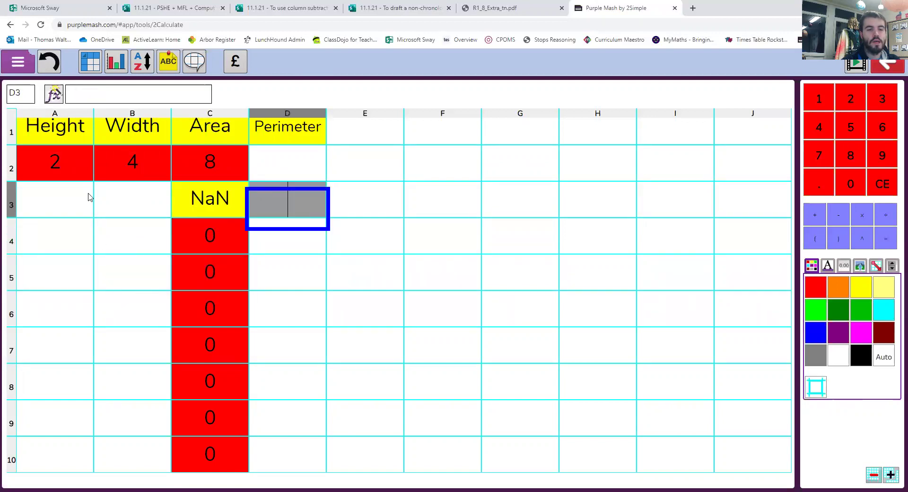
- Enter a height of 10 in A3 and a width of 2 in B3
click(89, 197)
text(1)
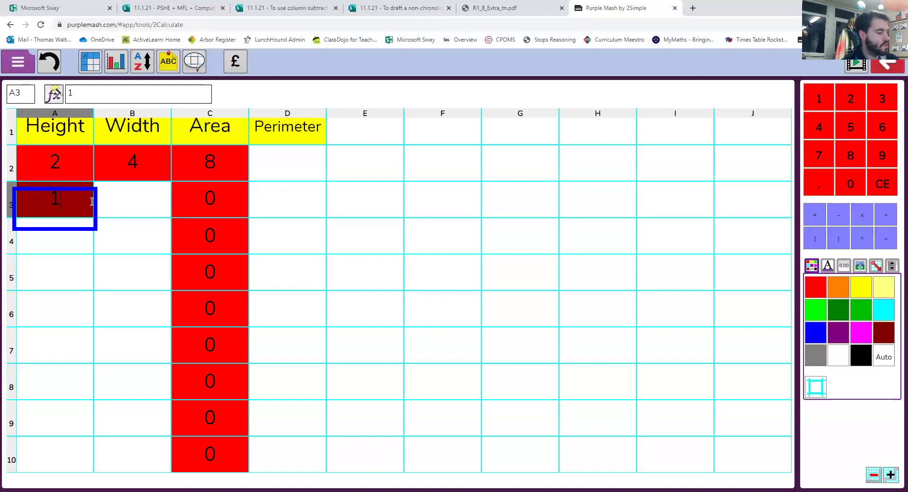
text(0)
click(108, 211)
text(2)
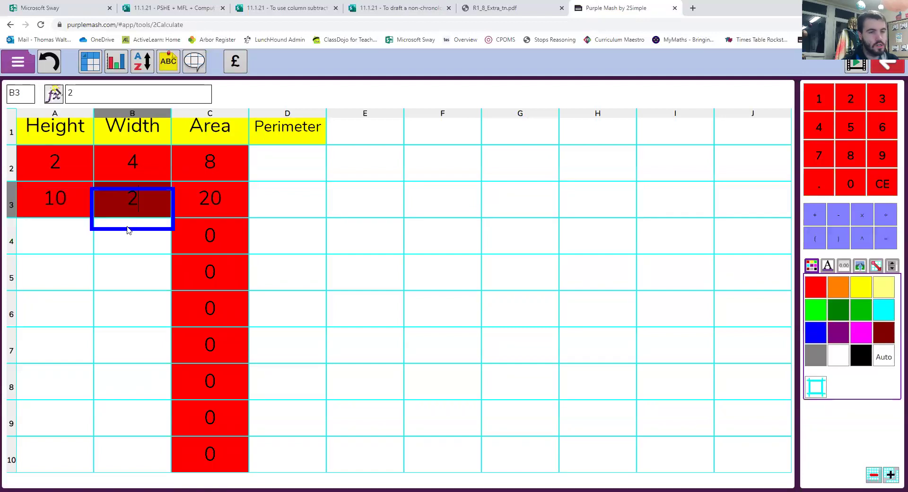
click(128, 230)
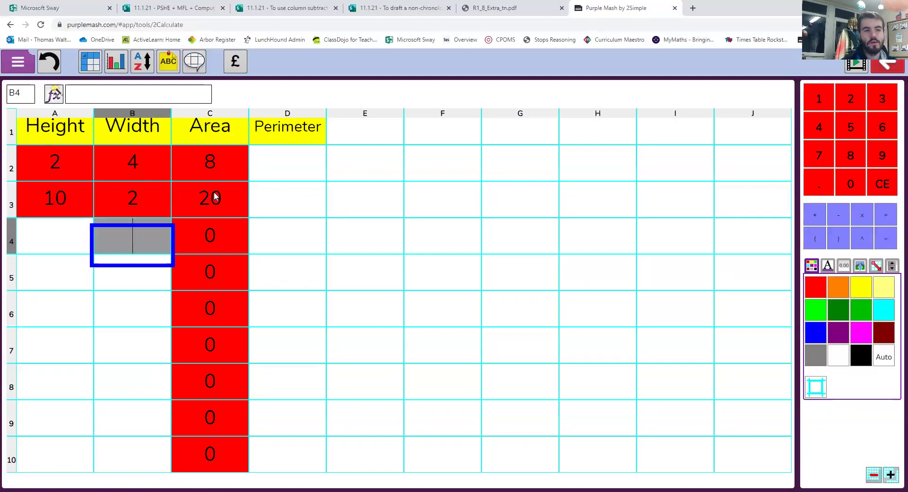
- Enter a height of 5 in A4 and a width of 9 in B4
click(55, 228)
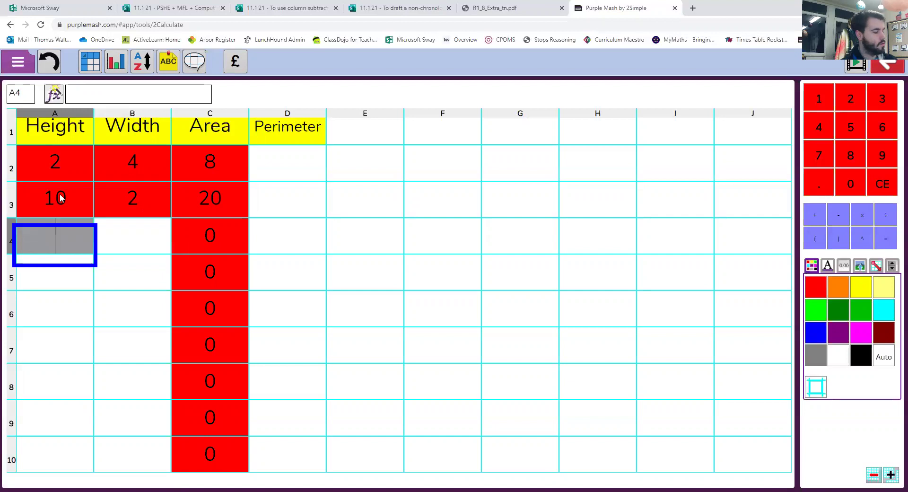
text(5)
click(109, 225)
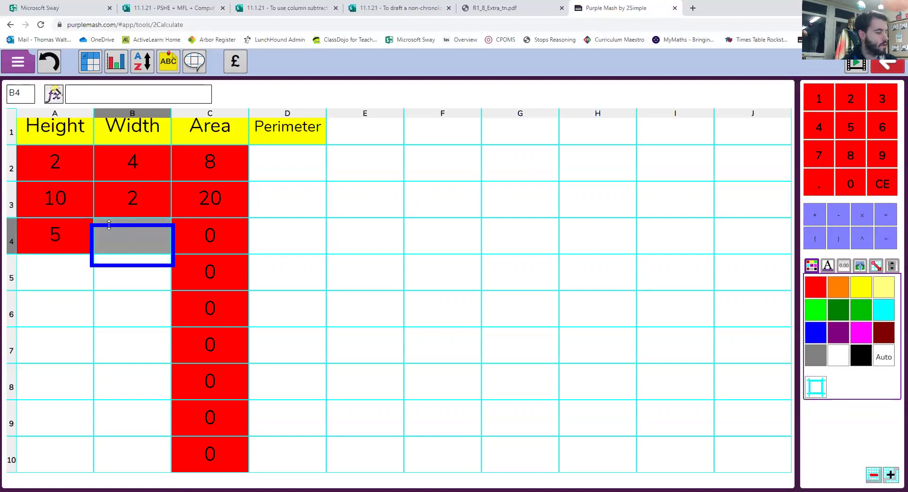
text(9)
key(Return)
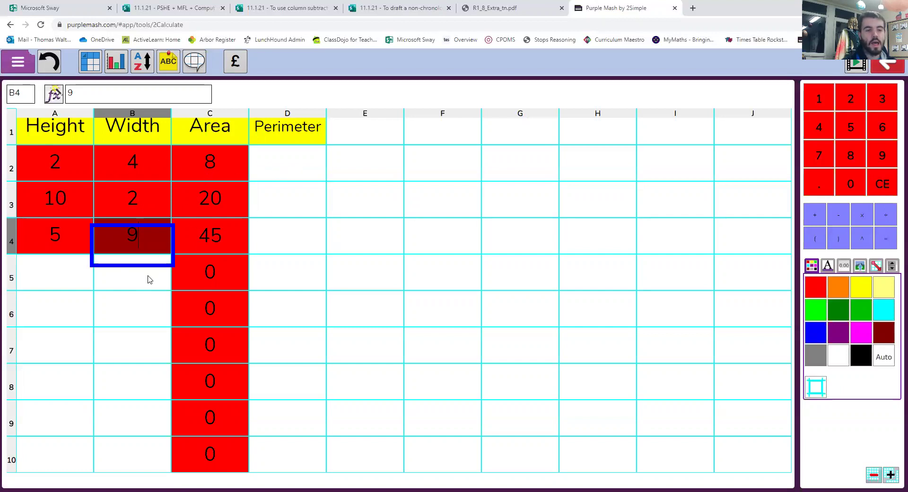
- Enter the formula =(A2*2)+(B2*2) in cell D2 to calculate the perimeter
click(263, 169)
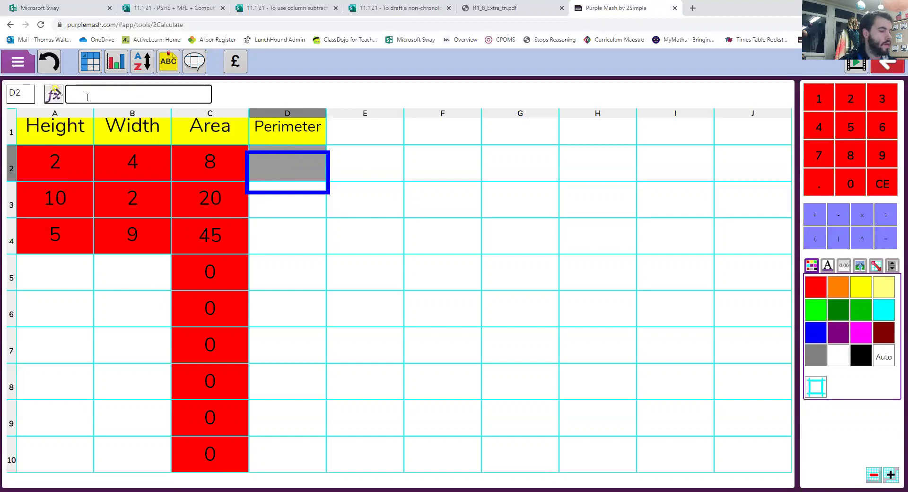
text(=)
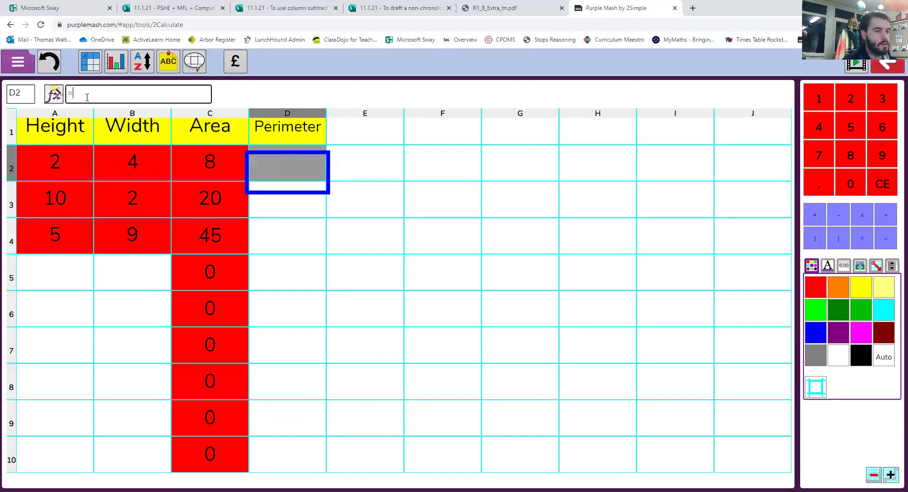
text(()
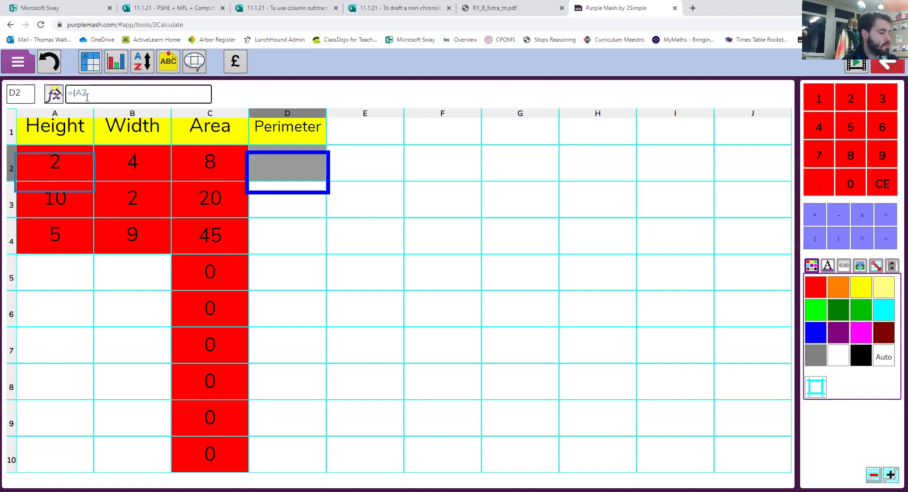
text(A2*2)+()
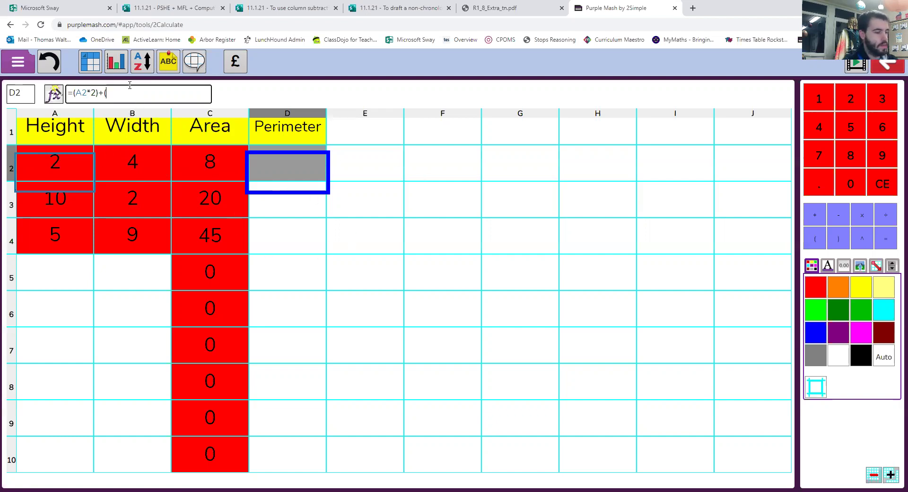
text(B2*)
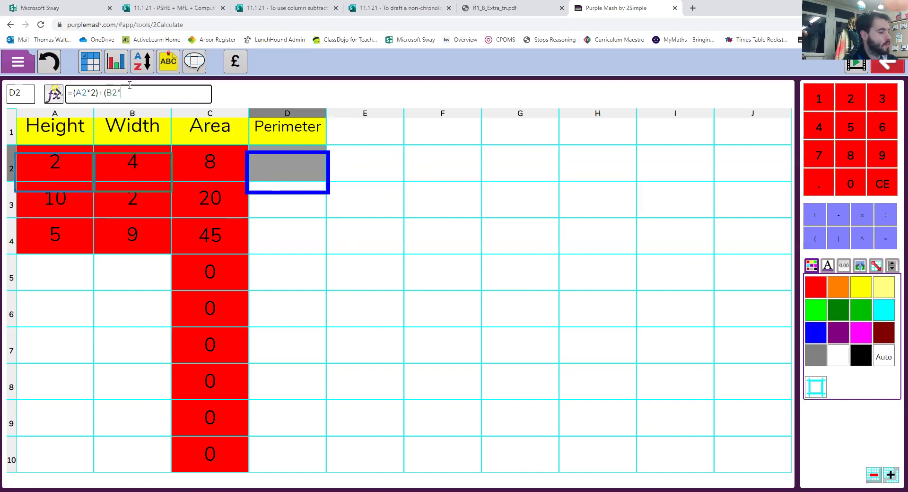
text(2)
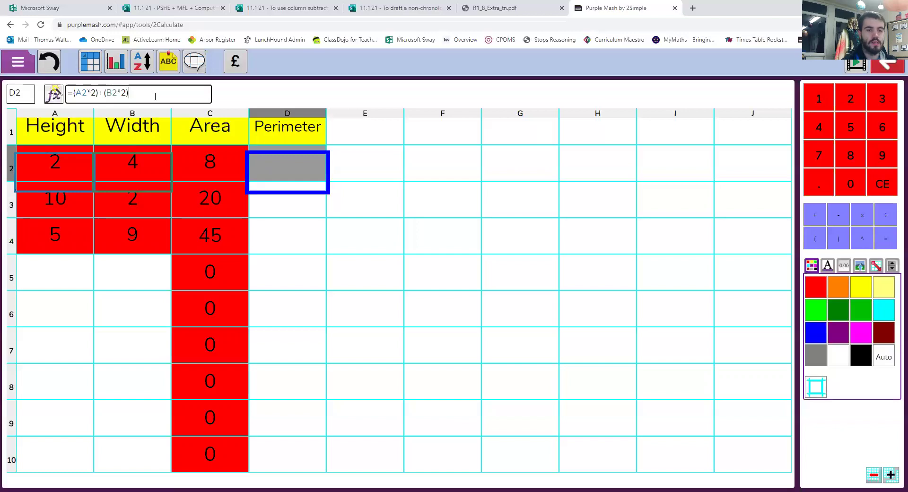
key(Return)
- Fill the perimeter formula from D2 down to D10
click(279, 163)
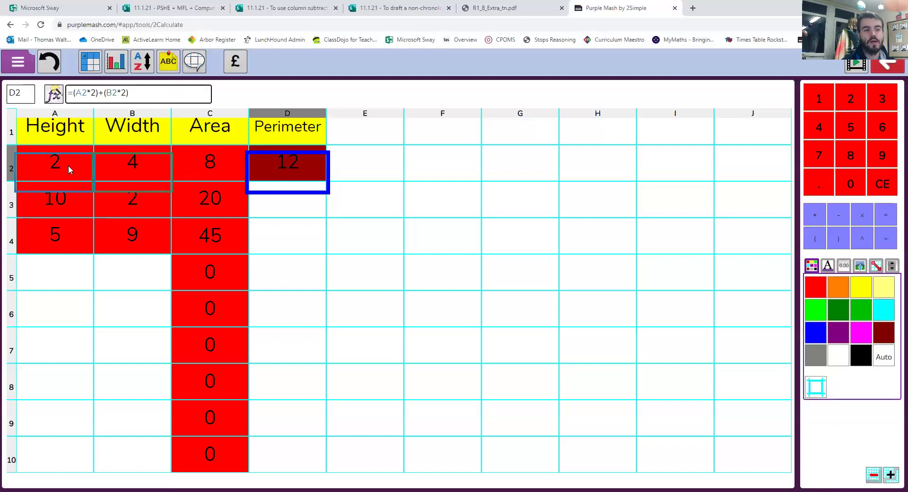
drag(278, 187, 283, 242)
drag(283, 321, 284, 471)
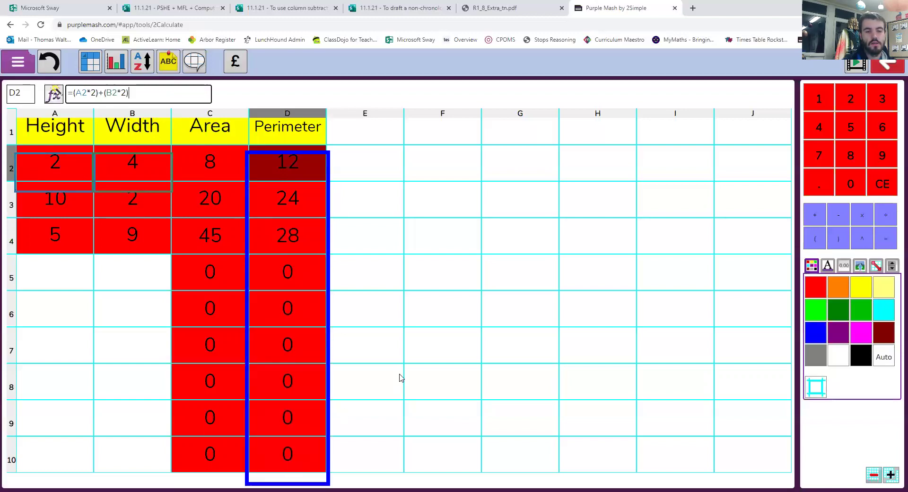
click(392, 273)
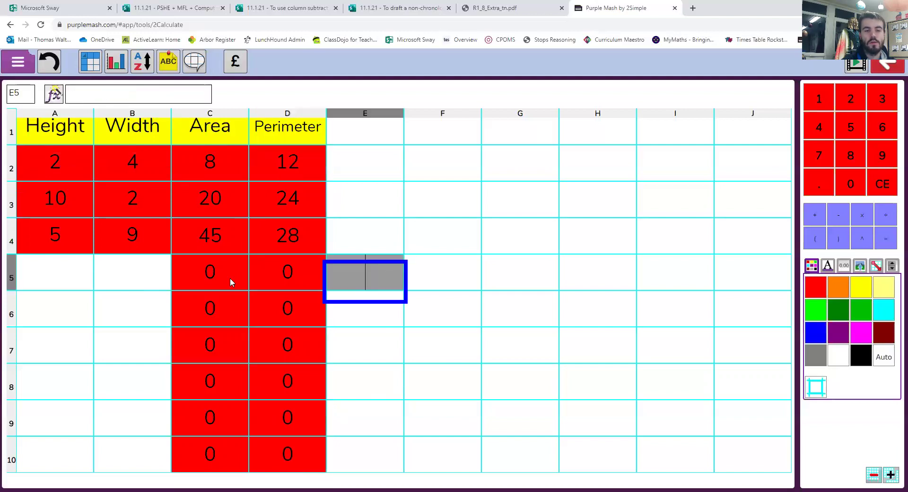
- Enter a height of 184 in A5 and a width of 234 in B5
click(90, 270)
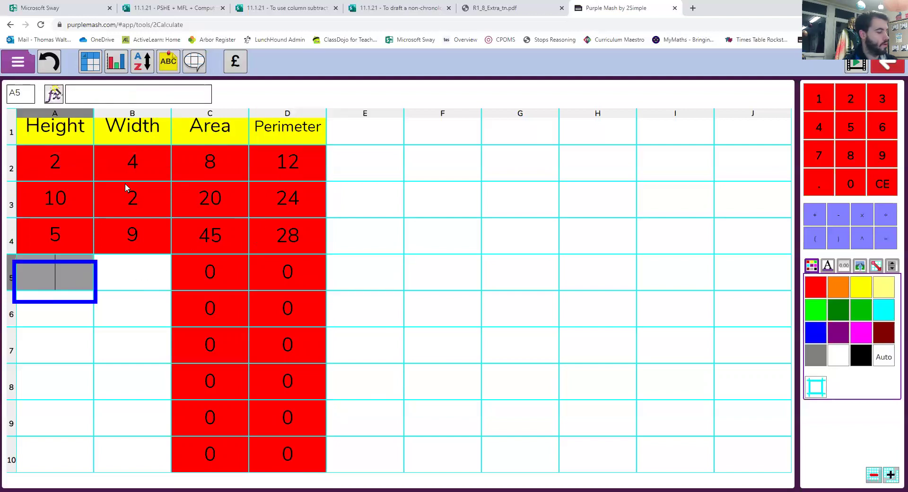
text(184)
key(Tab)
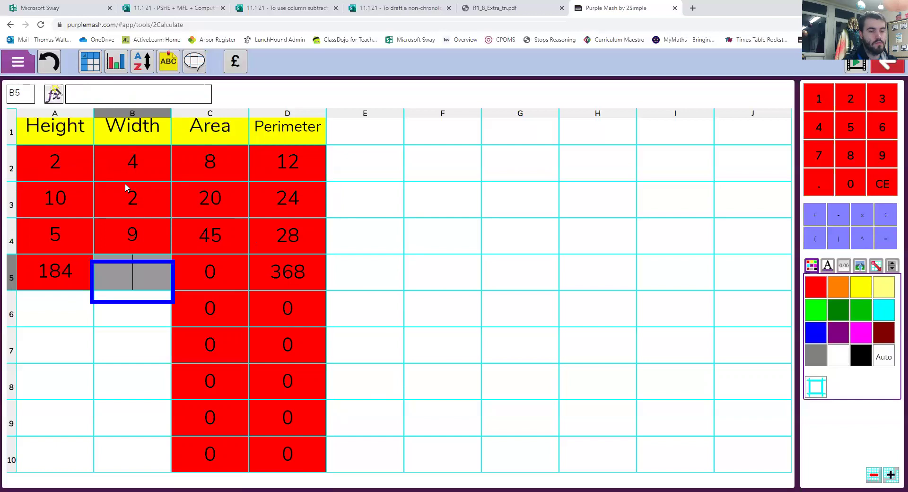
text(234)
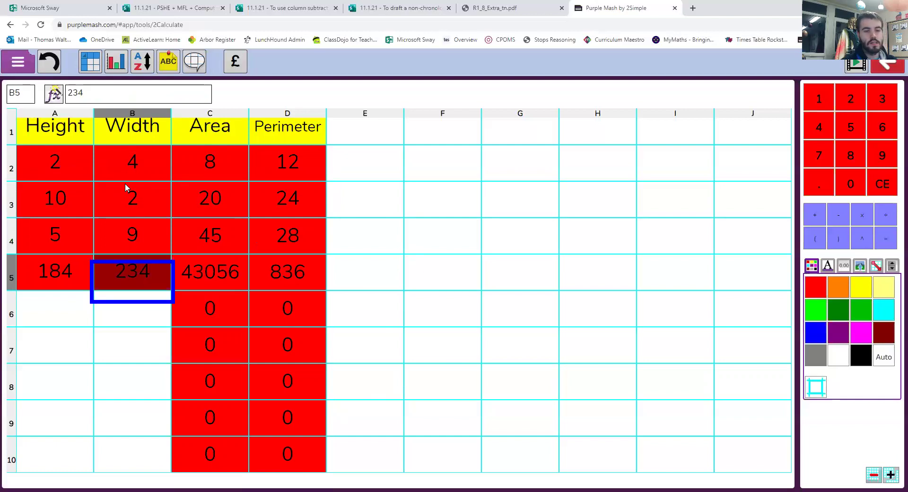
key(Return)
- Enter a height of 45 in A6 and a width of 7 in B6
key(shift+Tab)
text(45)
key(Tab)
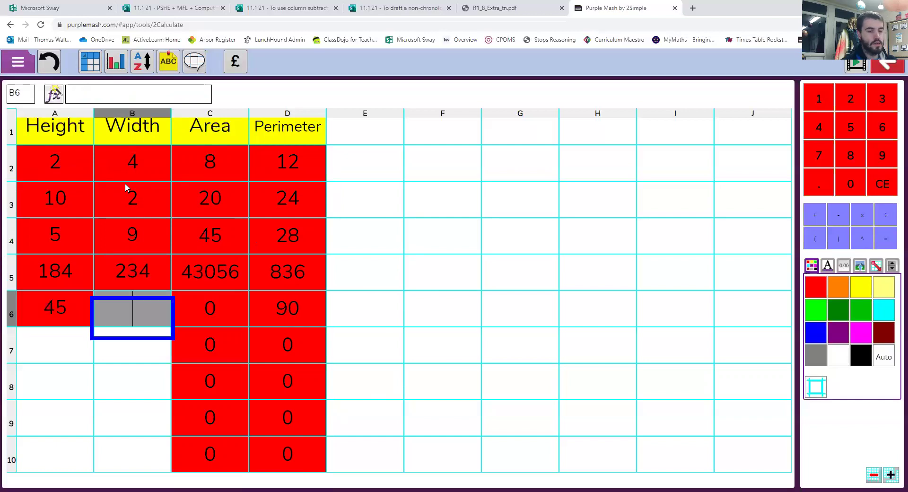
text(7)
key(Return)
- Enter a height of 2 in A7 and a width of 9 in B7
key(shift+Tab)
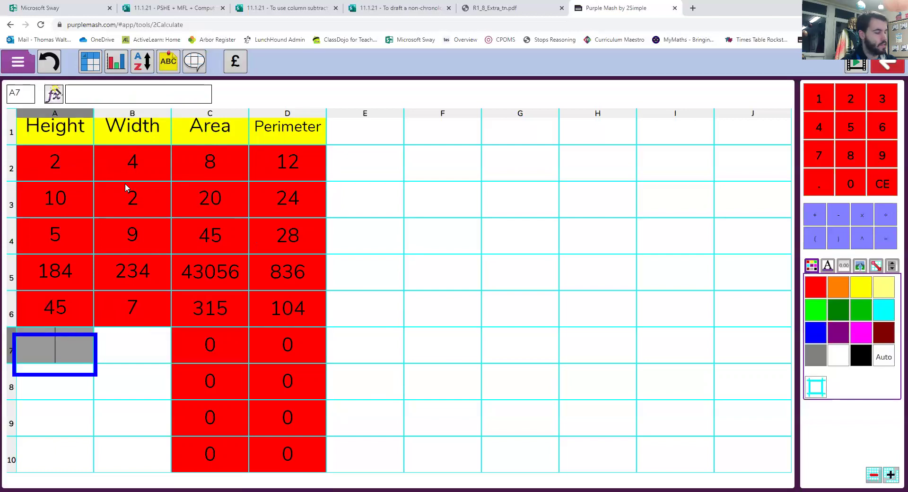
text(2)
key(Tab)
text(9)
key(Return)
- Enter a height of 11 in A8 and a width of 8 in B8
key(shift+Tab)
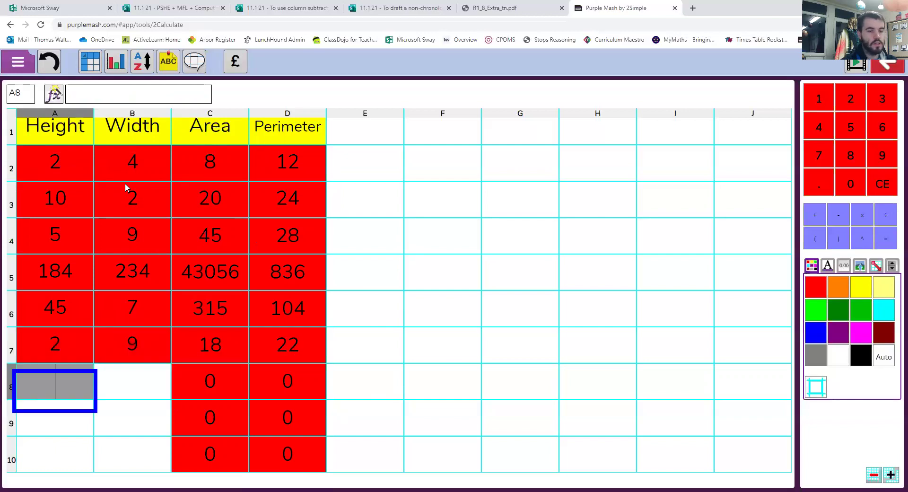
text(11)
key(Tab)
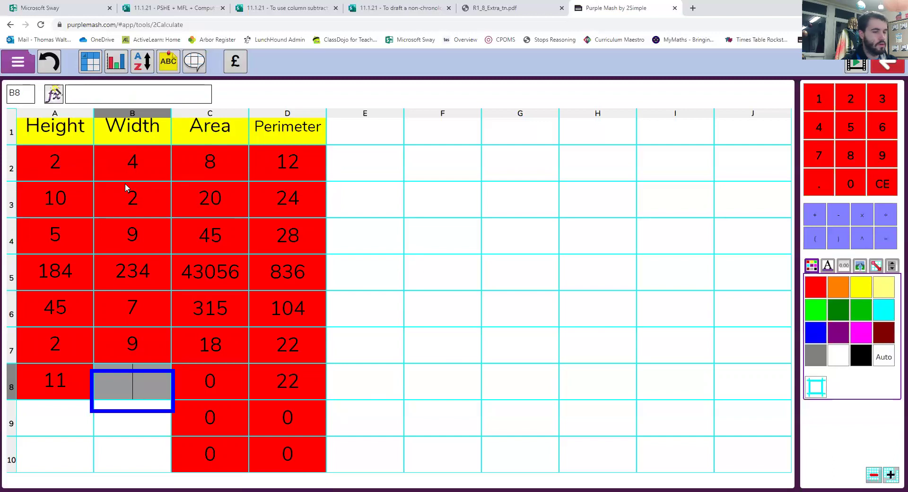
text(8)
key(Return)
- Enter a height of 23 in A9 and a width of 67 in B9
key(shift+Tab)
text(23)
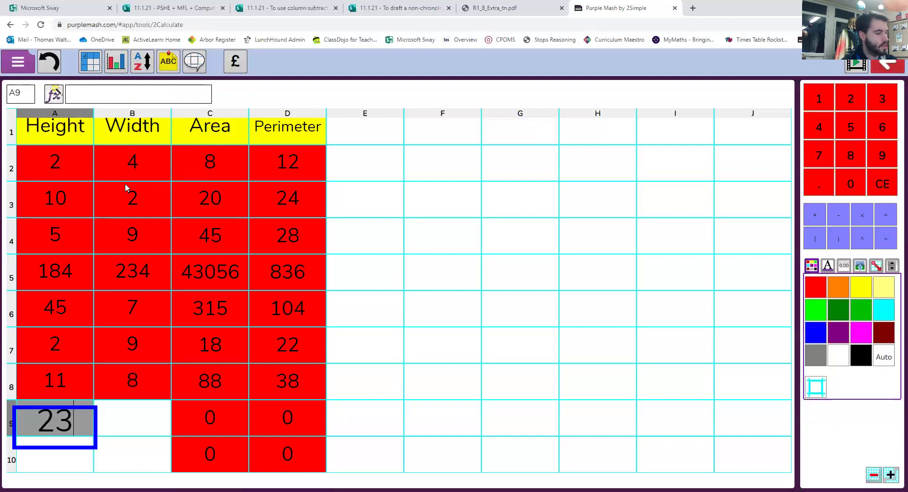
key(Tab)
text(67)
key(Return)
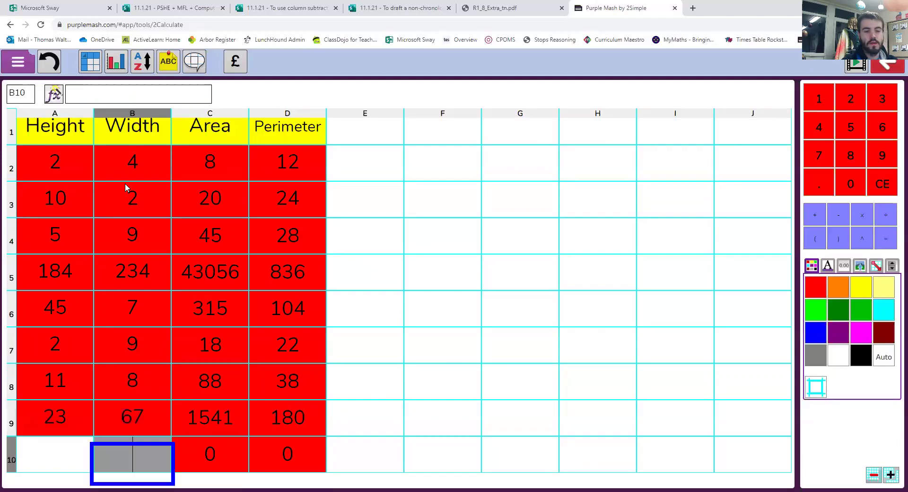
- Enter a height of 5 in A10 and a width of 8 in B10
key(shift+Tab)
text(5)
key(Tab)
text(8)
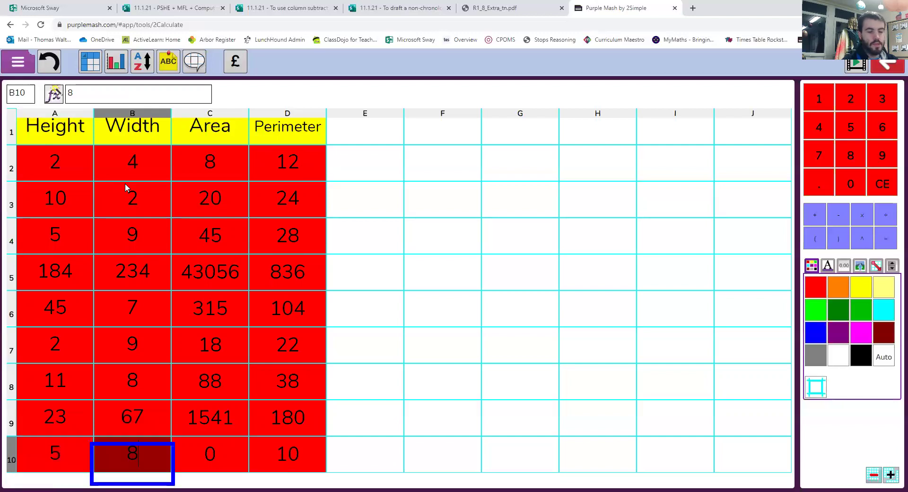
click(466, 243)
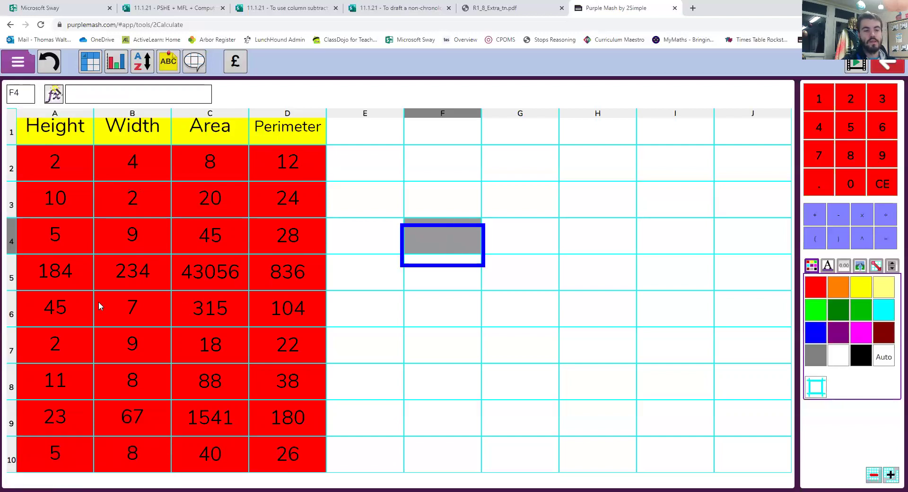
- Change the height in A5 to 5 and the width in B5 to 7
click(43, 283)
key(BackSpace)
key(BackSpace)
key(BackSpace)
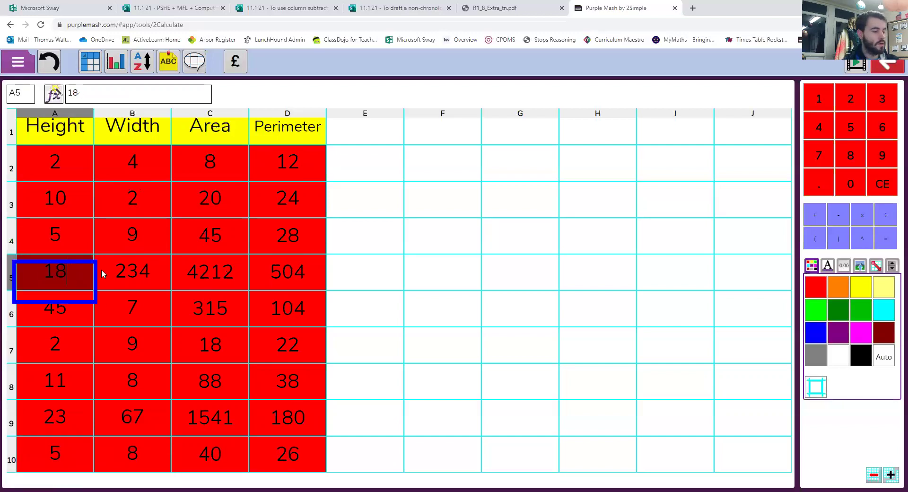
text(5)
click(140, 265)
key(BackSpace)
key(BackSpace)
key(BackSpace)
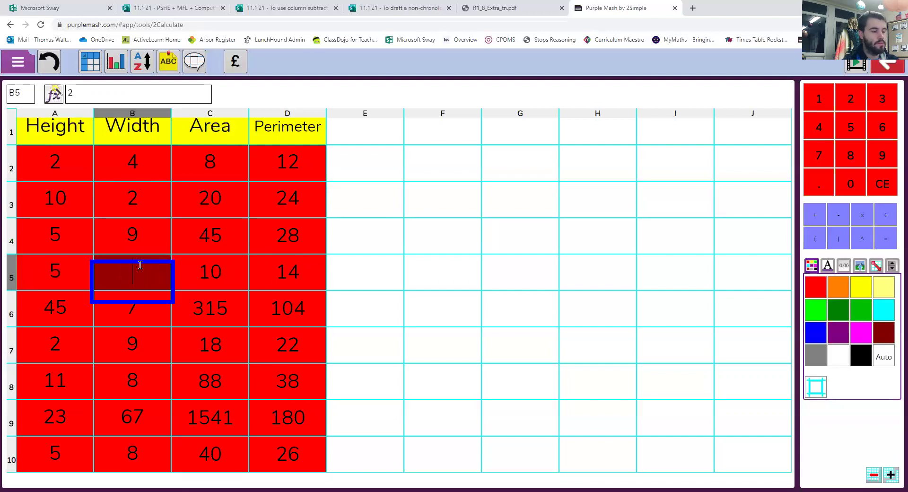
text(7)
click(399, 227)
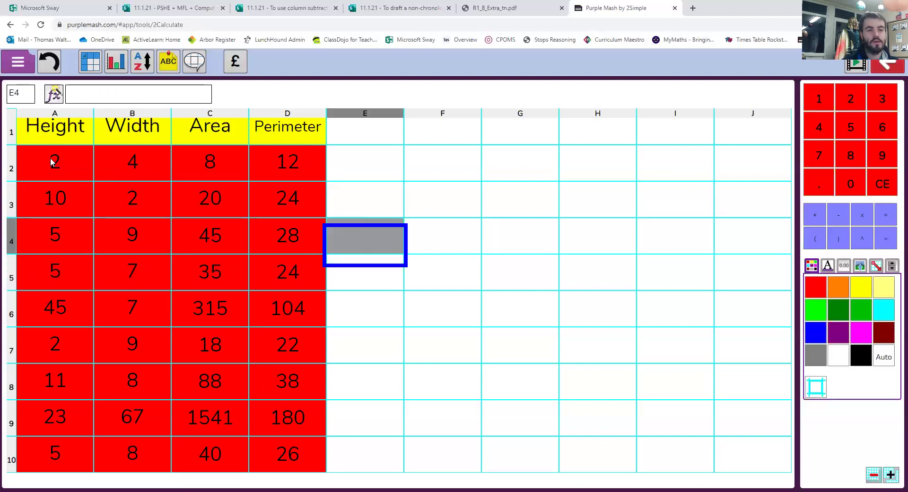
- Review the area formula in C2 and the perimeter formula in D2
click(210, 160)
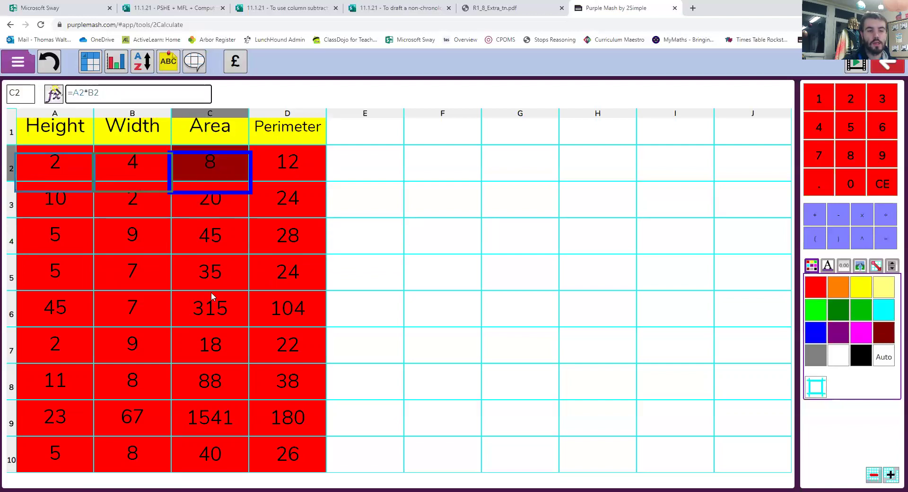
key(Escape)
click(278, 156)
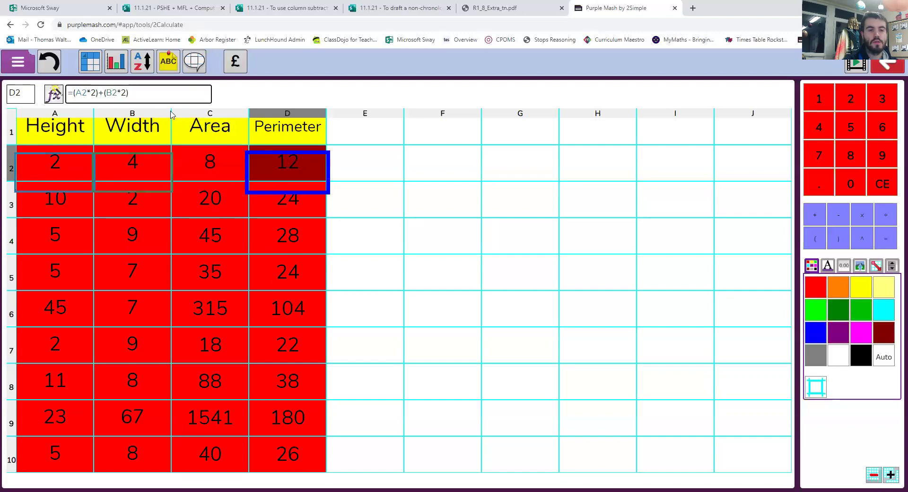
click(220, 163)
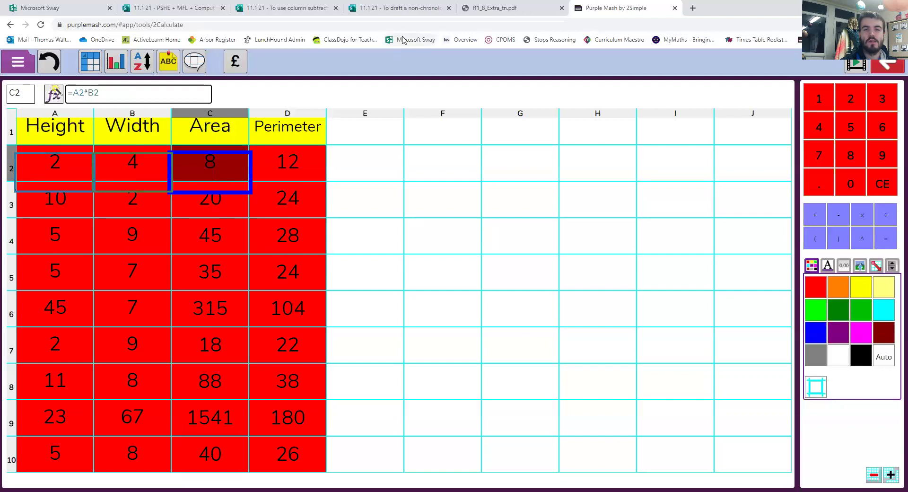